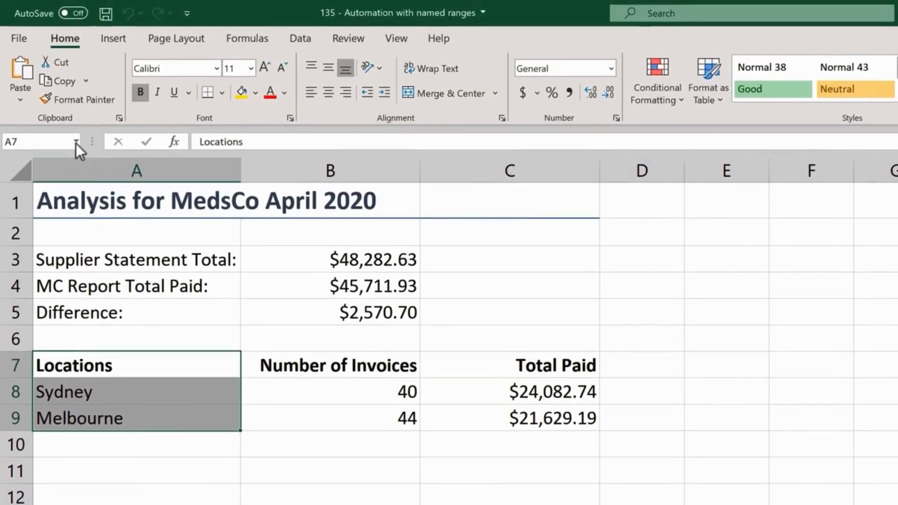
# Go to the Locations named range on the Recon Analysis sheet to check which cells it covers
pyautogui.click(75, 96)
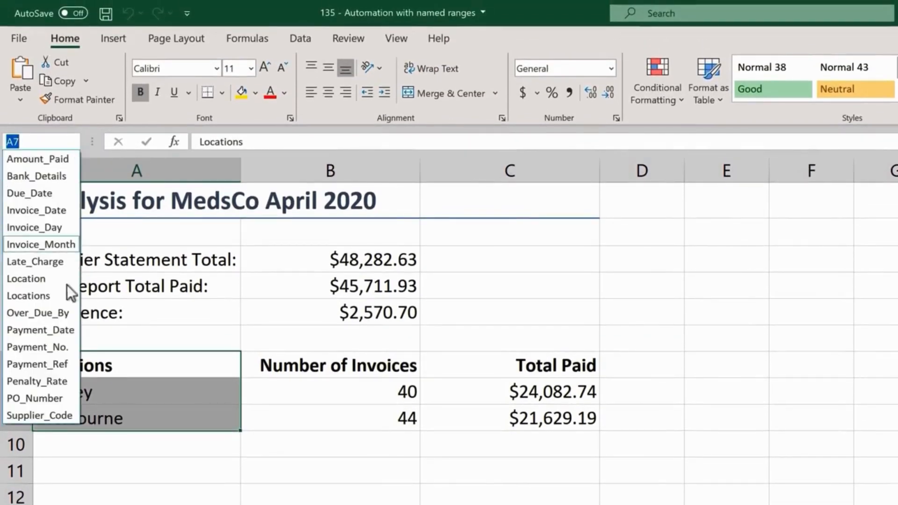
pyautogui.click(57, 295)
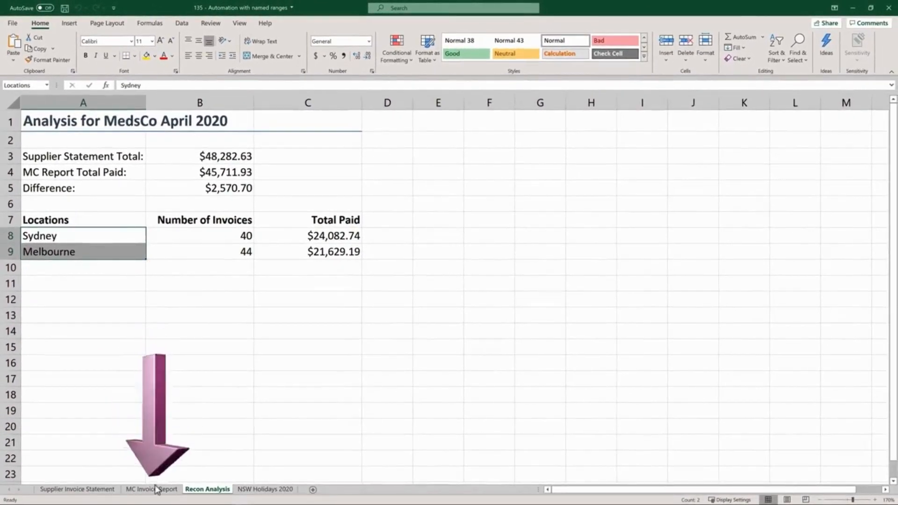
# On the MC Invoice Report sheet, enter Sydney in the Location cell K2
pyautogui.click(152, 489)
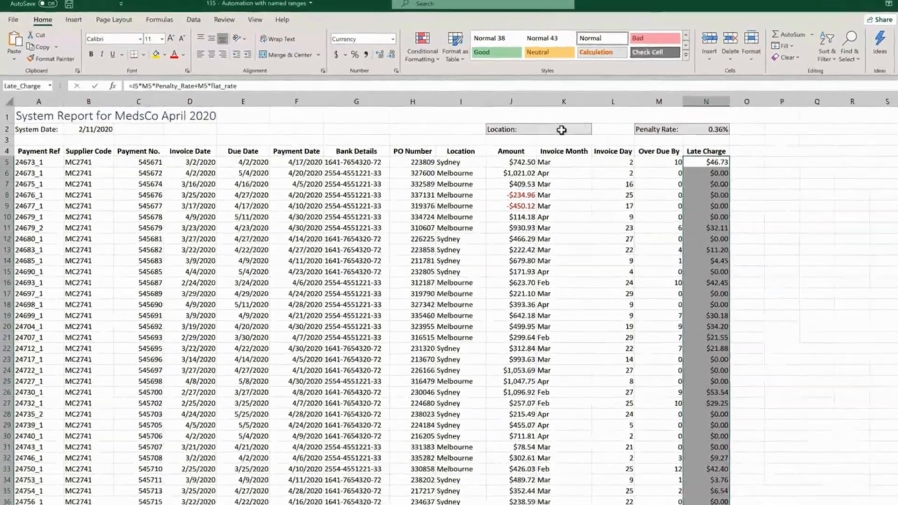
pyautogui.click(535, 126)
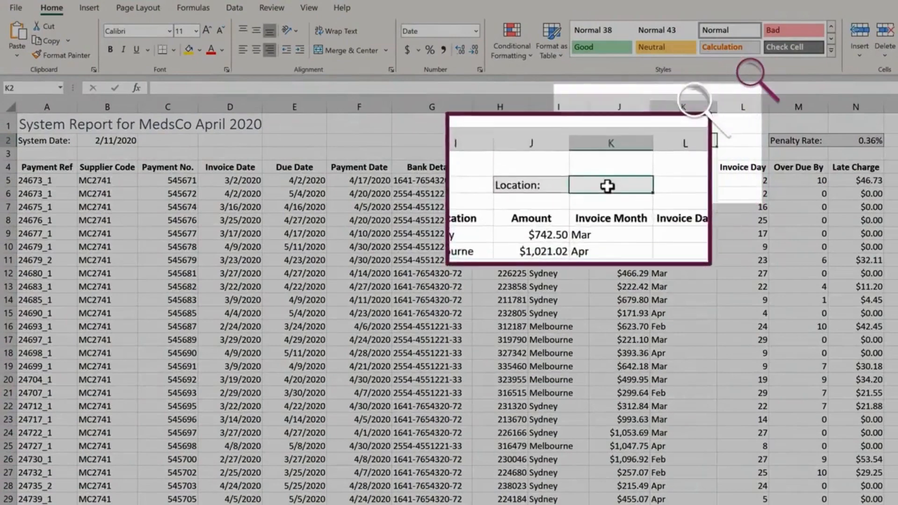
pyautogui.write('Sydney')
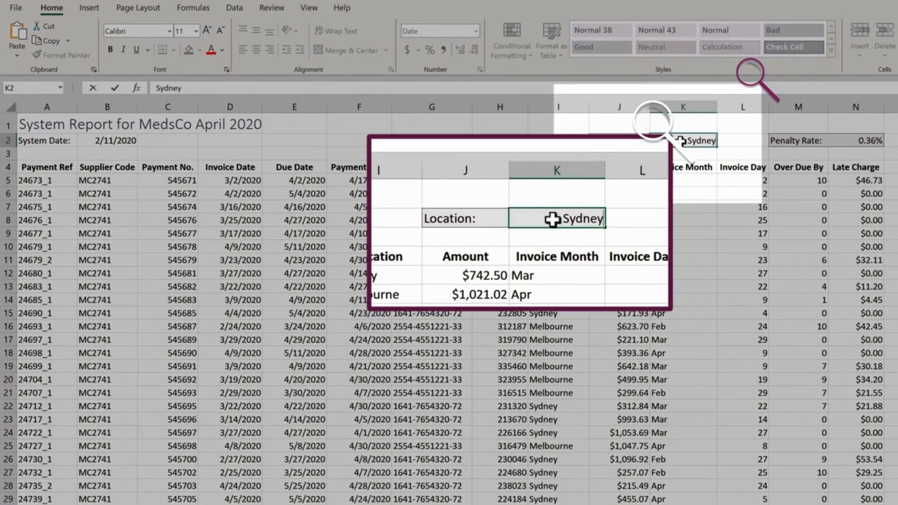
pyautogui.press('Return')
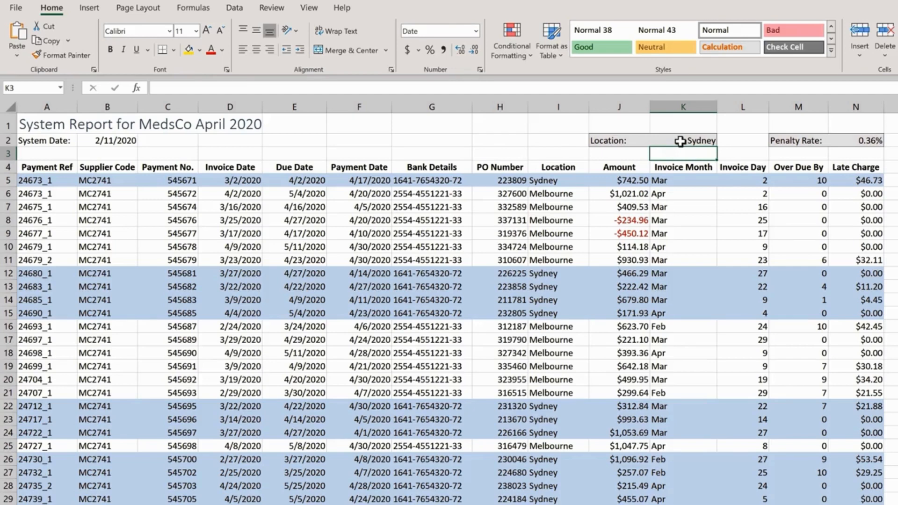
# Clear the Location cell K2 and set its data validation to allow a List
pyautogui.click(681, 140)
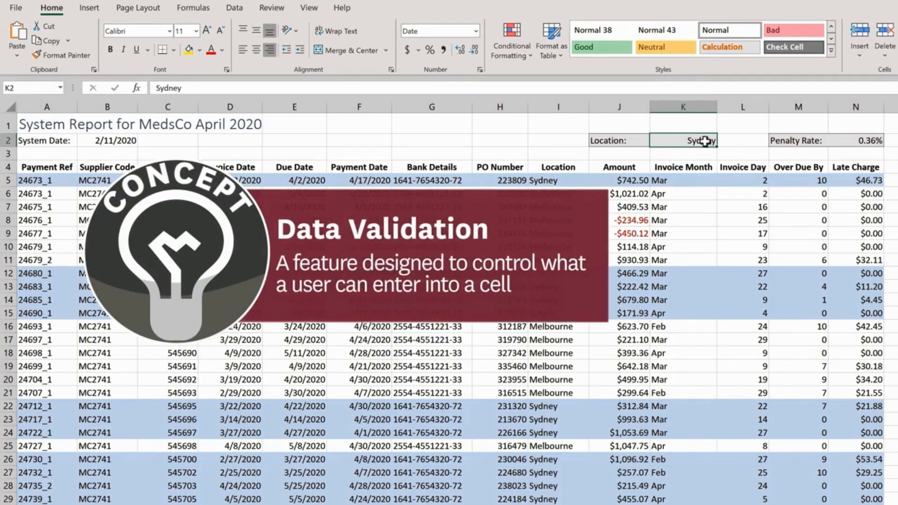
pyautogui.press('Delete')
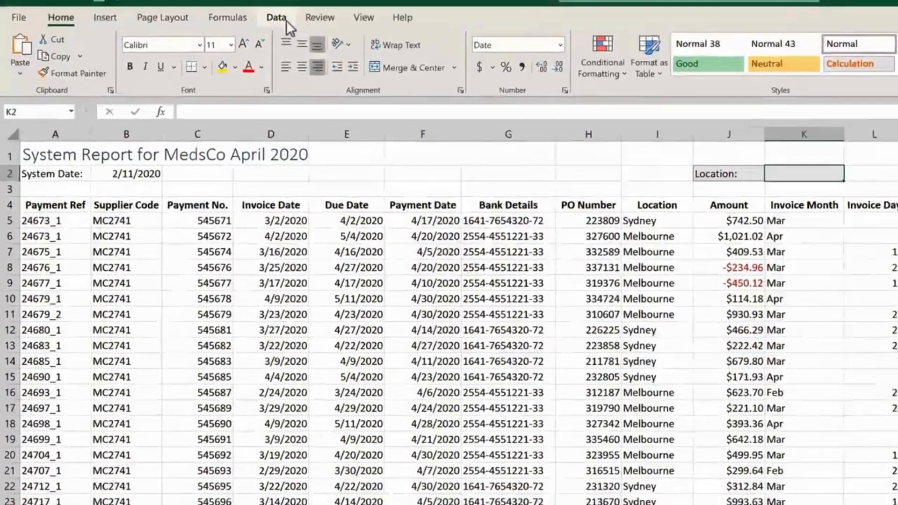
pyautogui.click(284, 19)
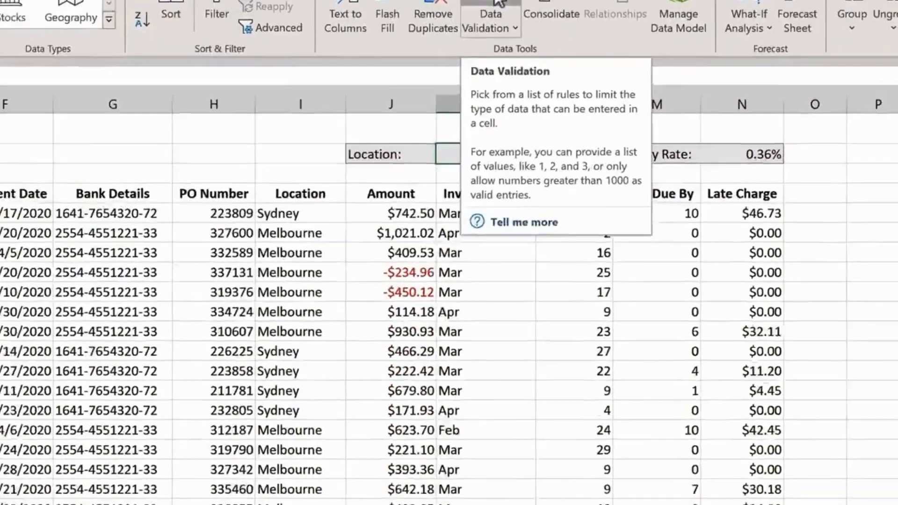
pyautogui.click(439, 86)
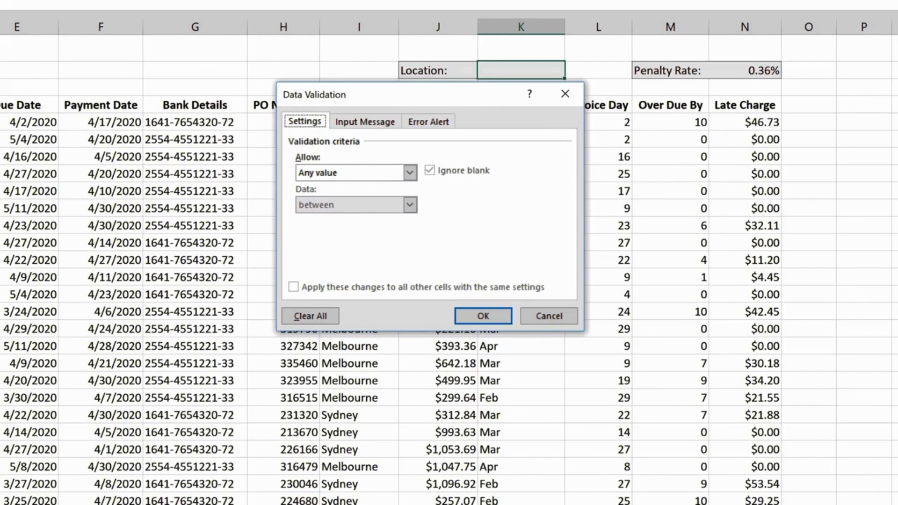
pyautogui.click(408, 173)
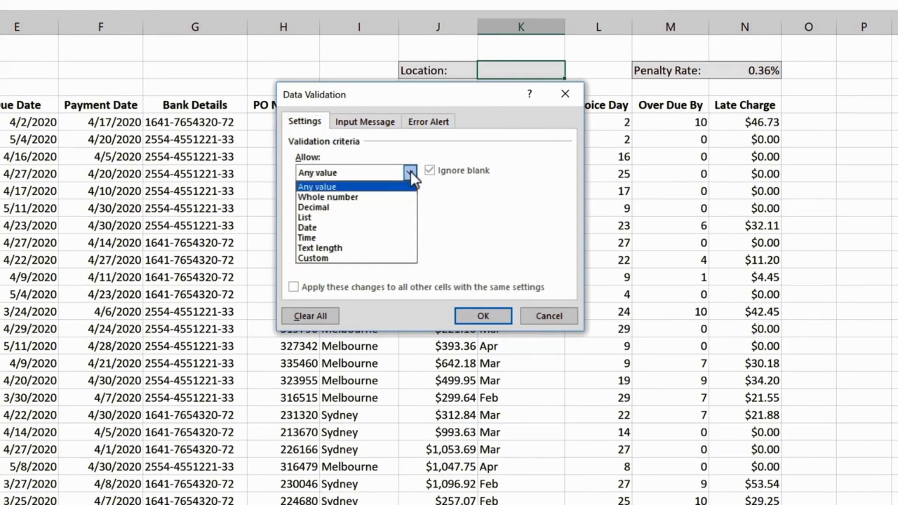
pyautogui.click(308, 217)
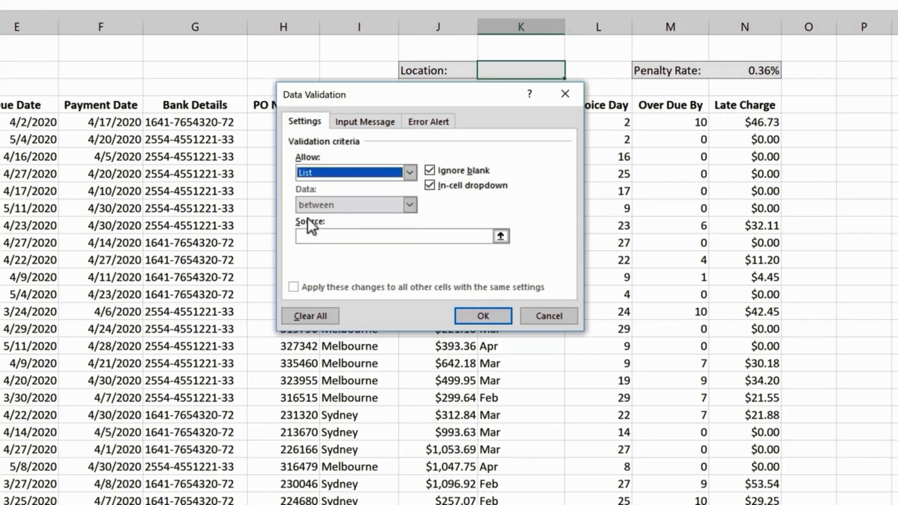
# Apply the named range Locations as the validation list source and choose Sydney from the dropdown in K2
pyautogui.click(311, 235)
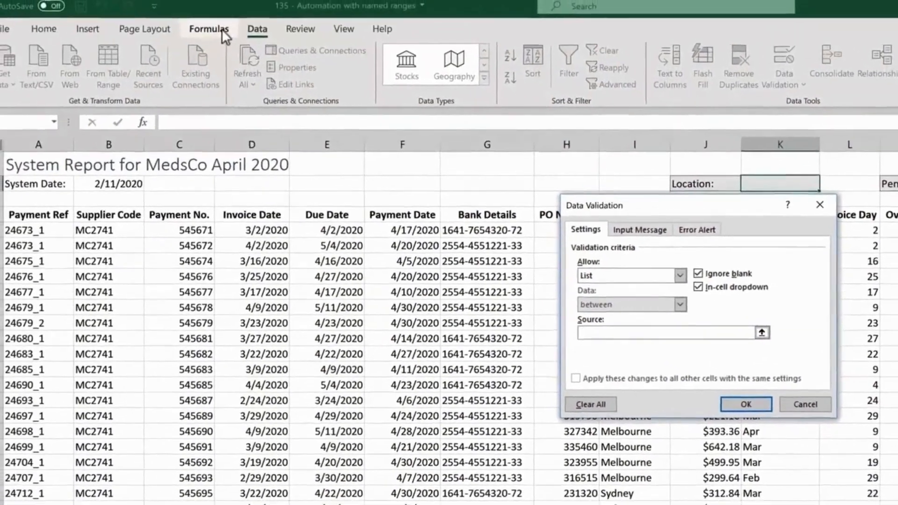
pyautogui.click(224, 33)
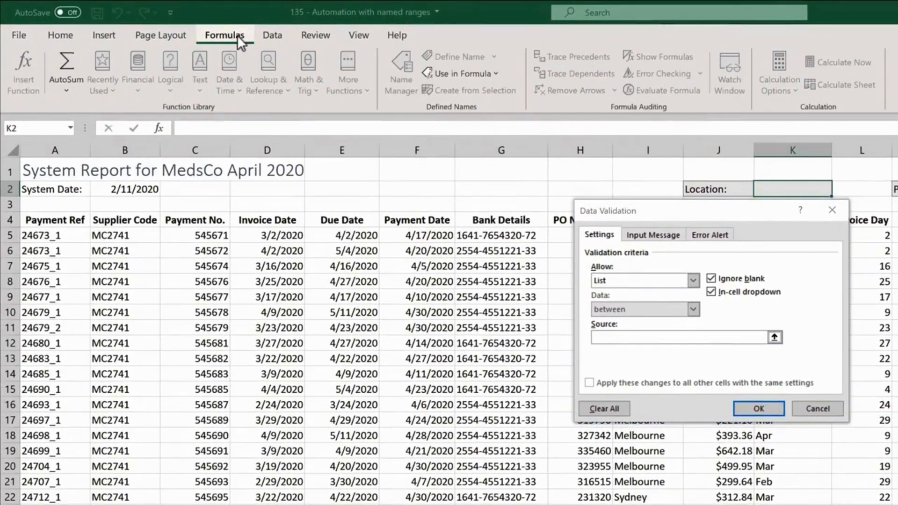
pyautogui.click(492, 74)
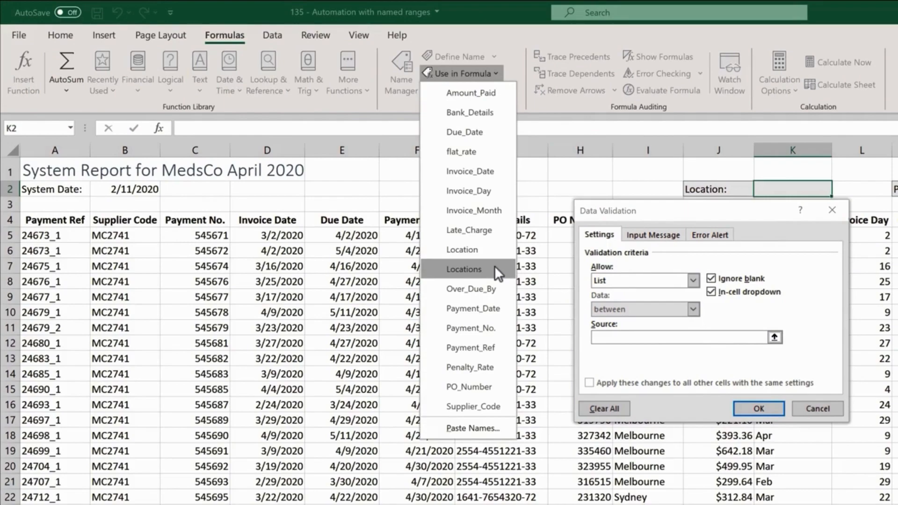
pyautogui.click(464, 269)
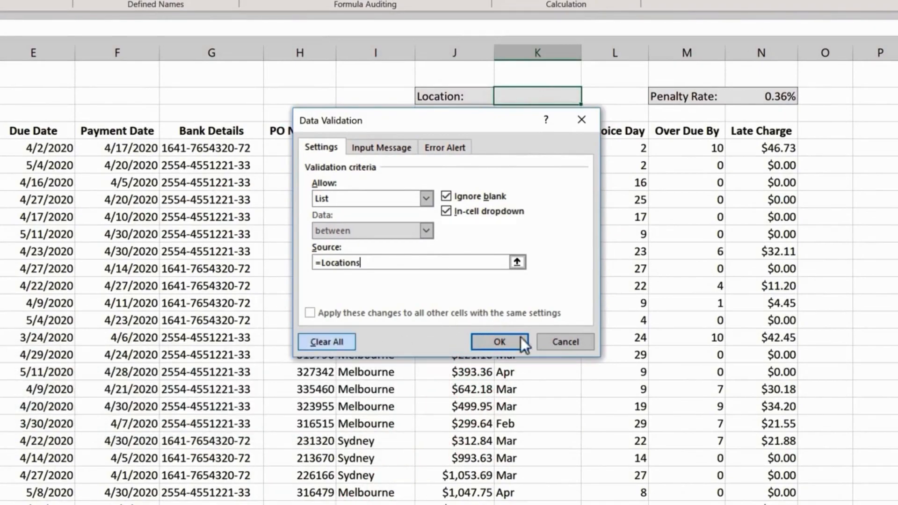
pyautogui.click(519, 339)
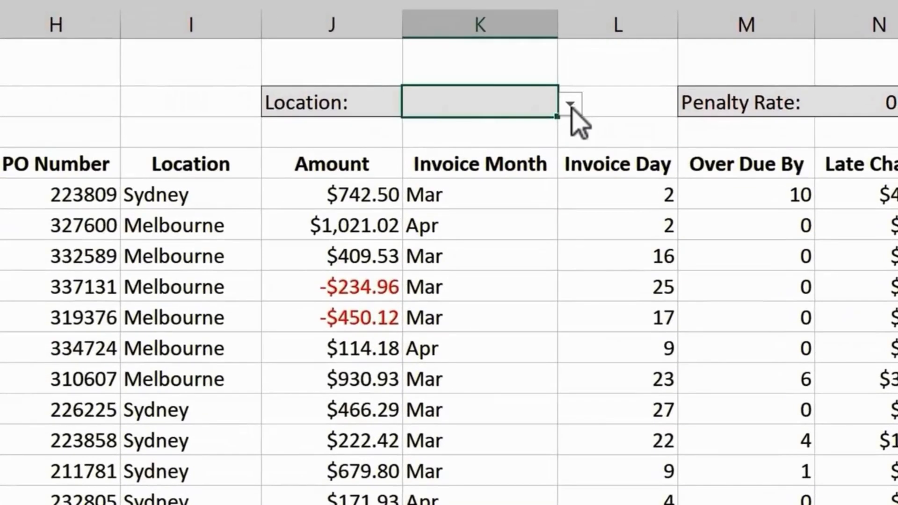
pyautogui.click(588, 97)
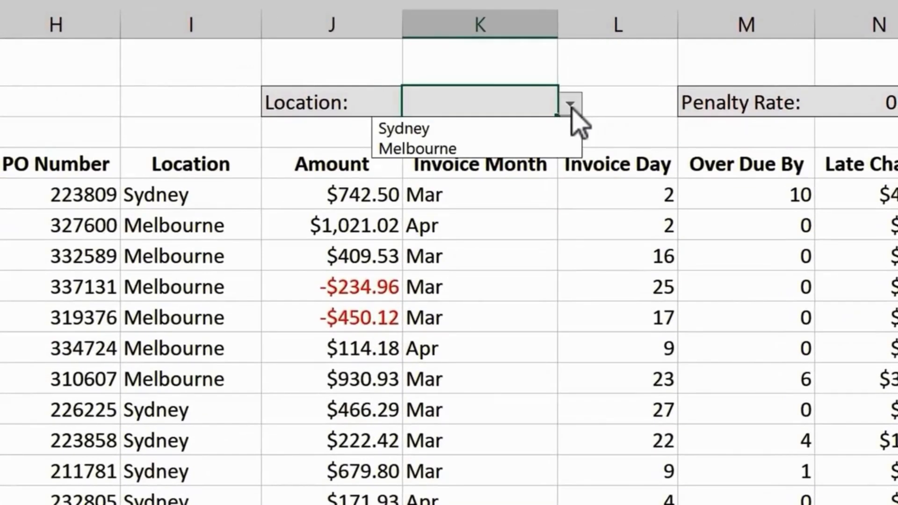
pyautogui.click(504, 127)
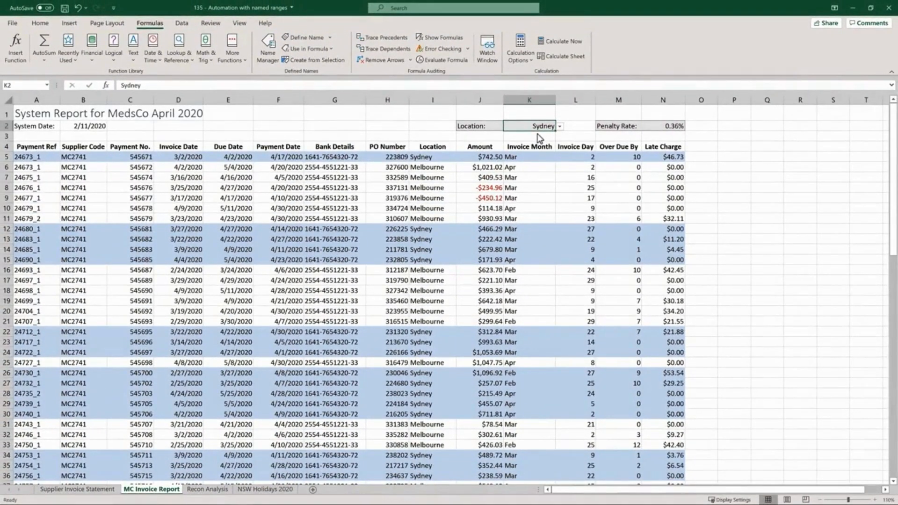
# On the Recon Analysis sheet, enter a COUNTA formula in F8 that counts the non-empty cells in A8:A18
pyautogui.click(204, 490)
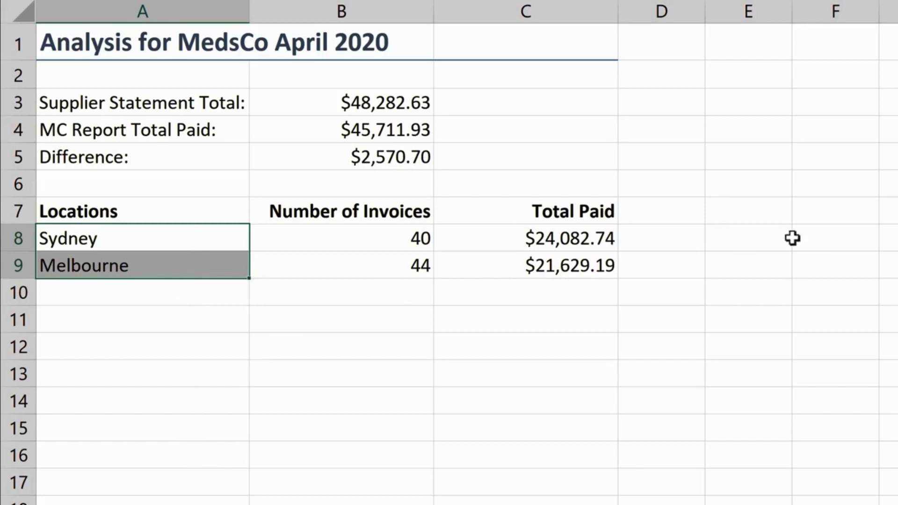
pyautogui.click(829, 238)
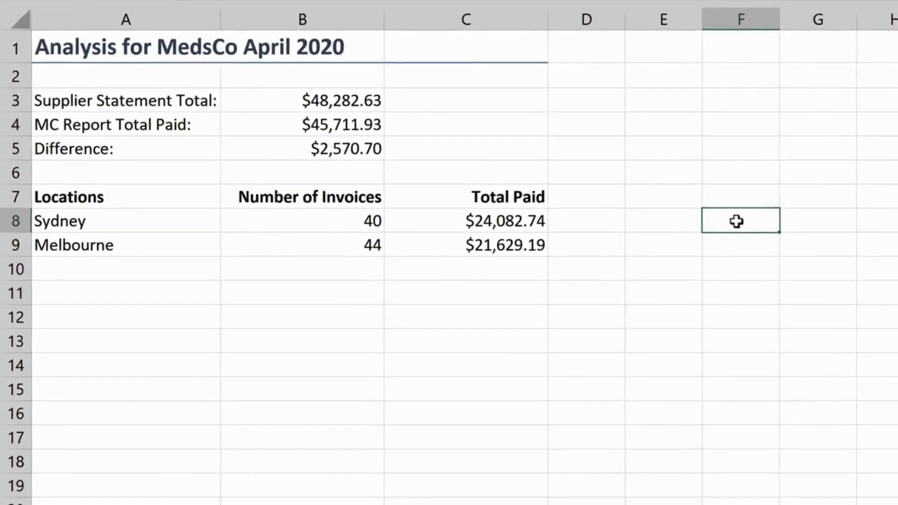
pyautogui.write('=cou')
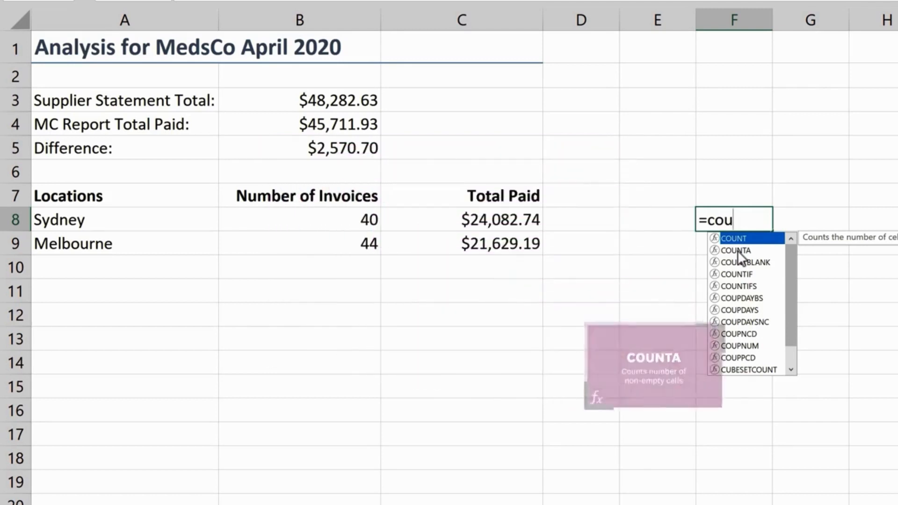
pyautogui.doubleClick(737, 251)
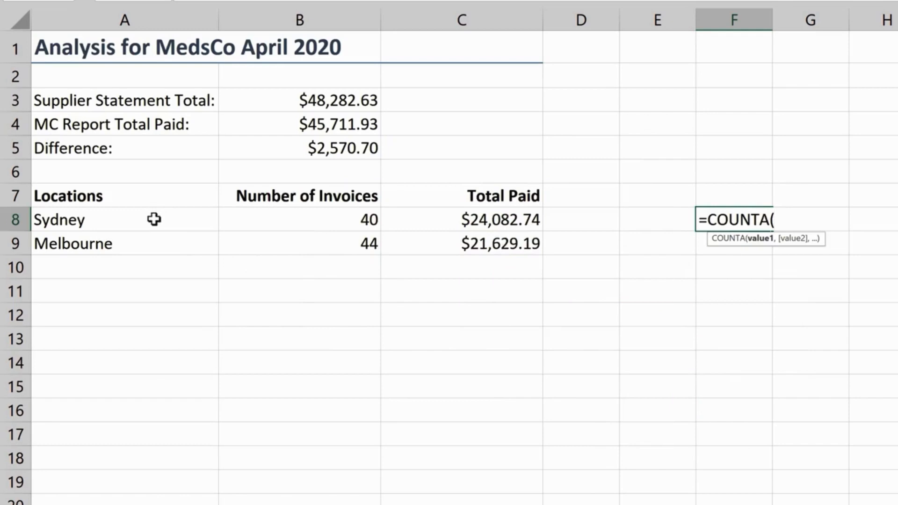
pyautogui.moveTo(154, 219); pyautogui.dragTo(153, 456)
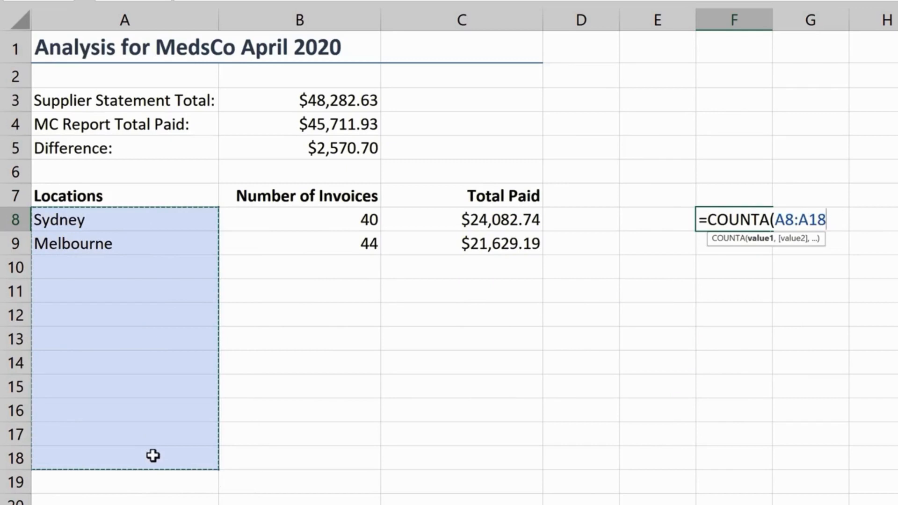
pyautogui.press('Return')
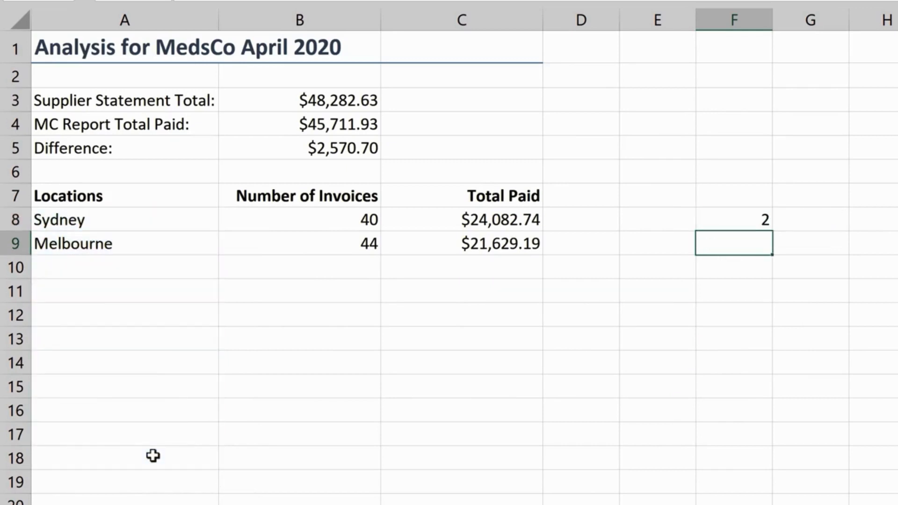
# Test the COUNTA formula by entering p in A10, and undo that entry
pyautogui.click(168, 265)
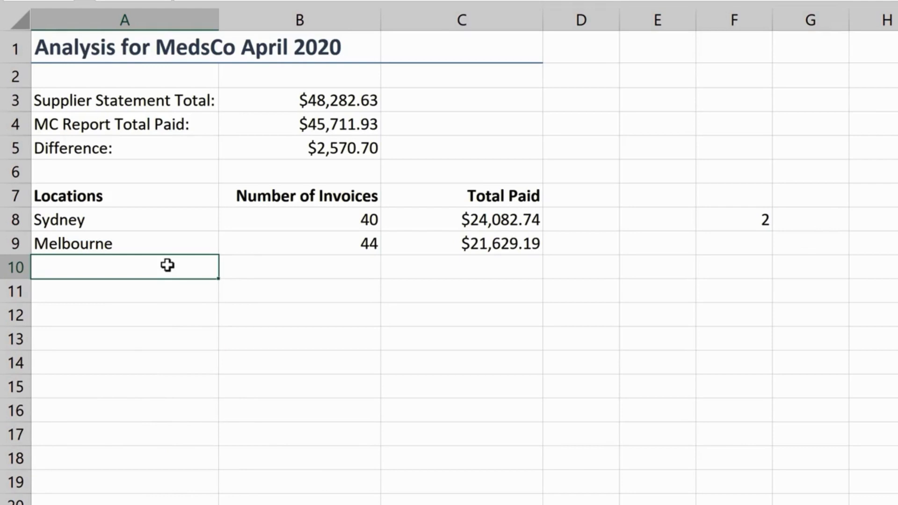
pyautogui.write('p')
pyautogui.press('Return')
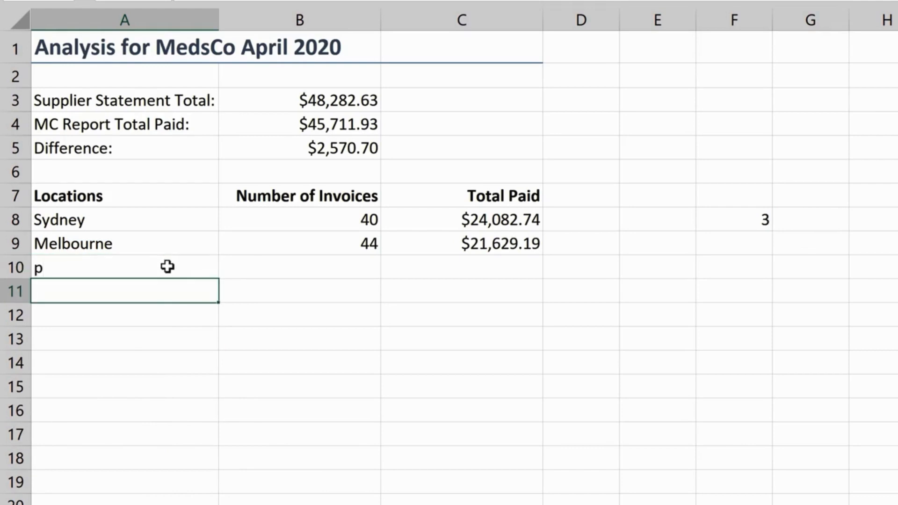
pyautogui.hotkey('ctrl', 'z')
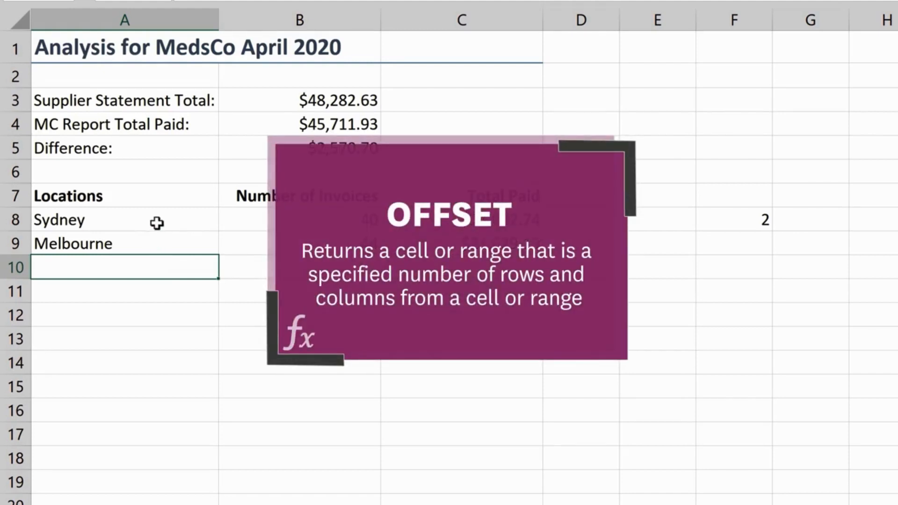
# Edit the Locations named range and replace its reference with an OFFSET formula starting at 'Recon Analysis'!$A$8, with 0 rows and 0 columns
pyautogui.click(157, 222)
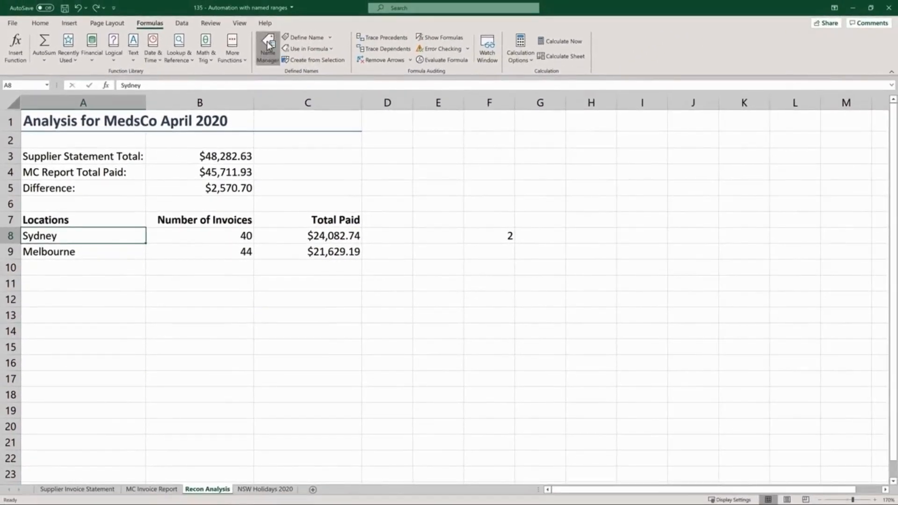
pyautogui.click(267, 45)
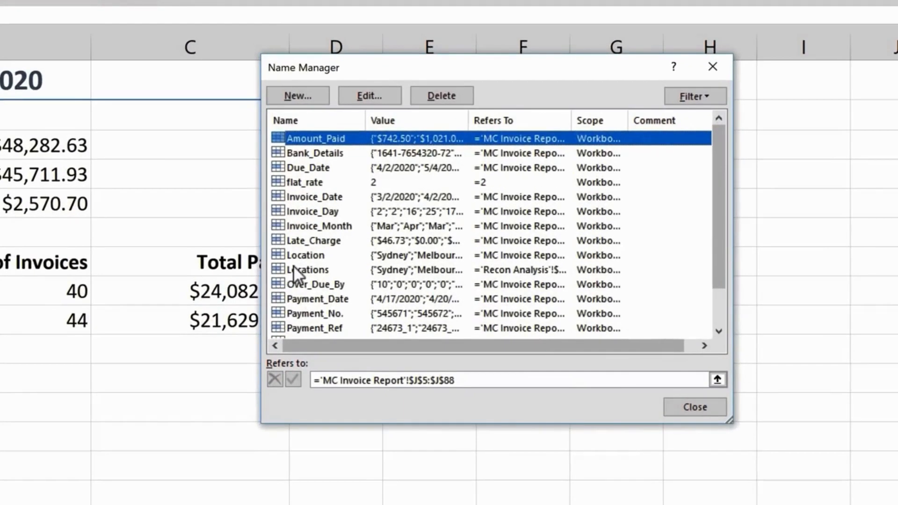
pyautogui.click(293, 265)
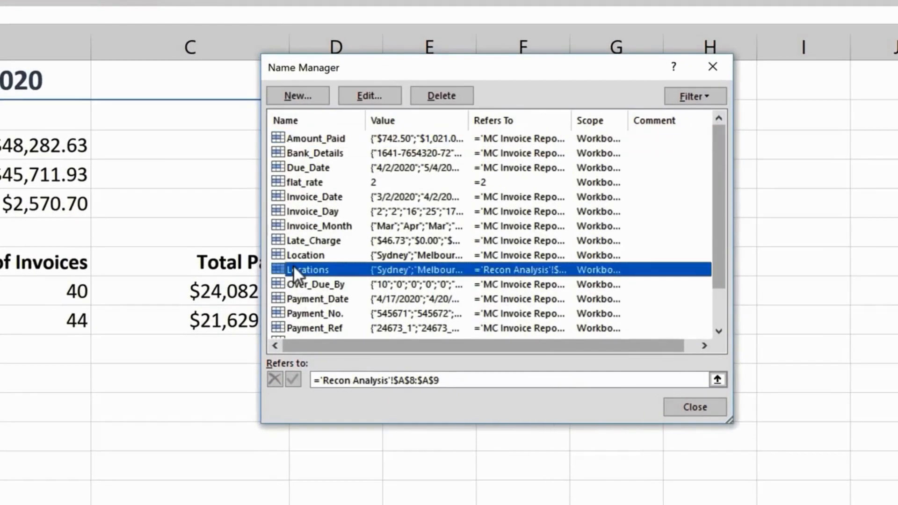
pyautogui.click(381, 98)
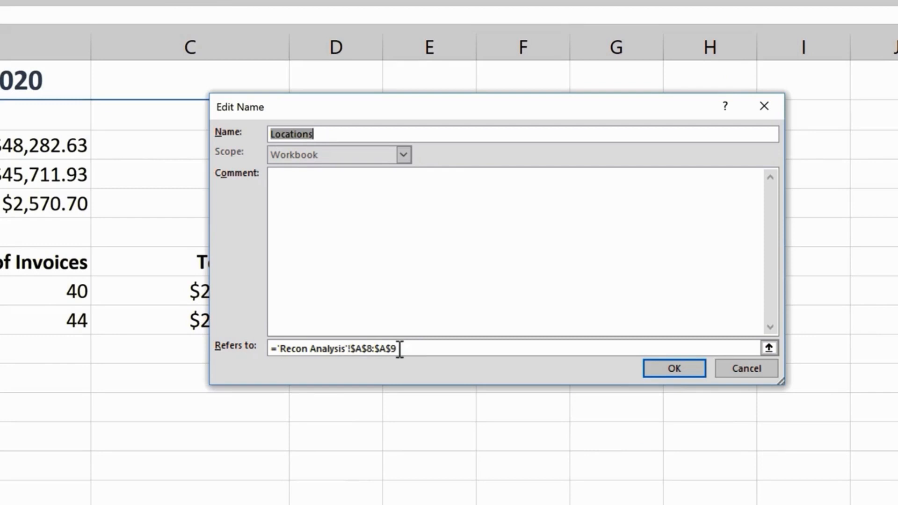
pyautogui.moveTo(399, 348); pyautogui.dragTo(280, 348)
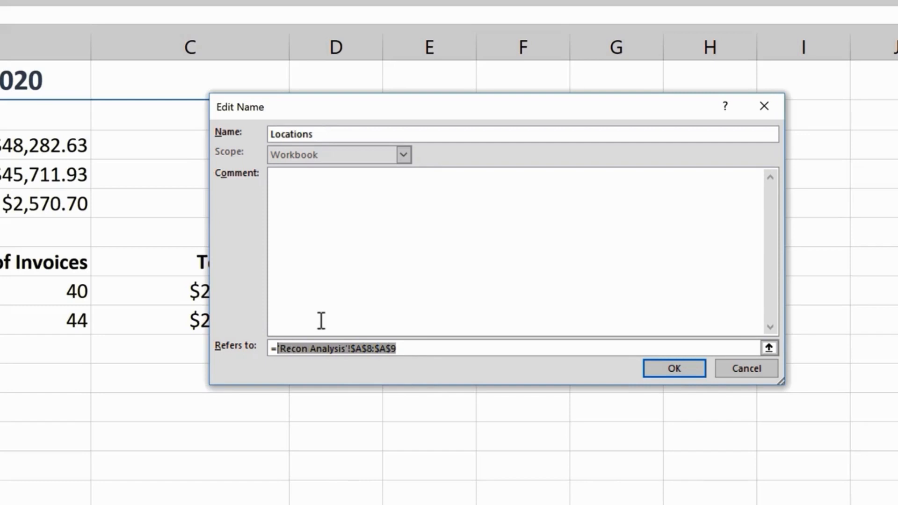
pyautogui.write('offset')
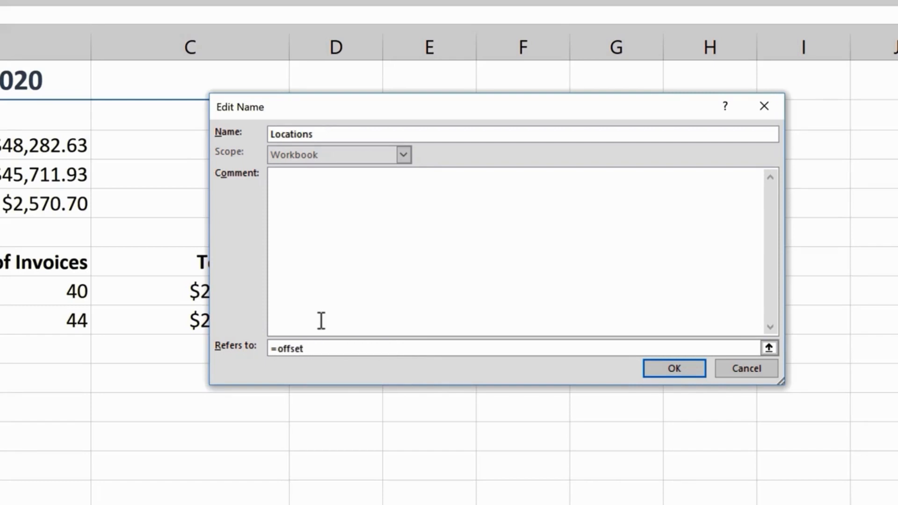
pyautogui.write('(')
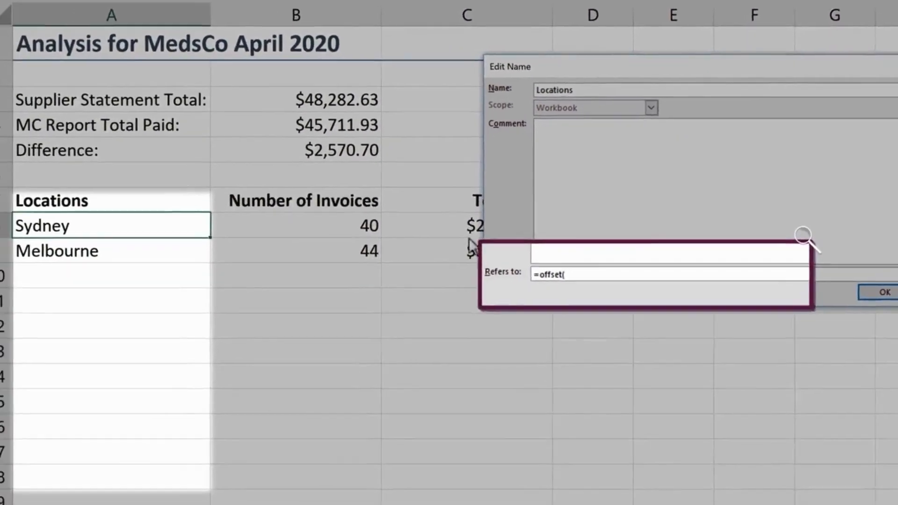
pyautogui.click(144, 219)
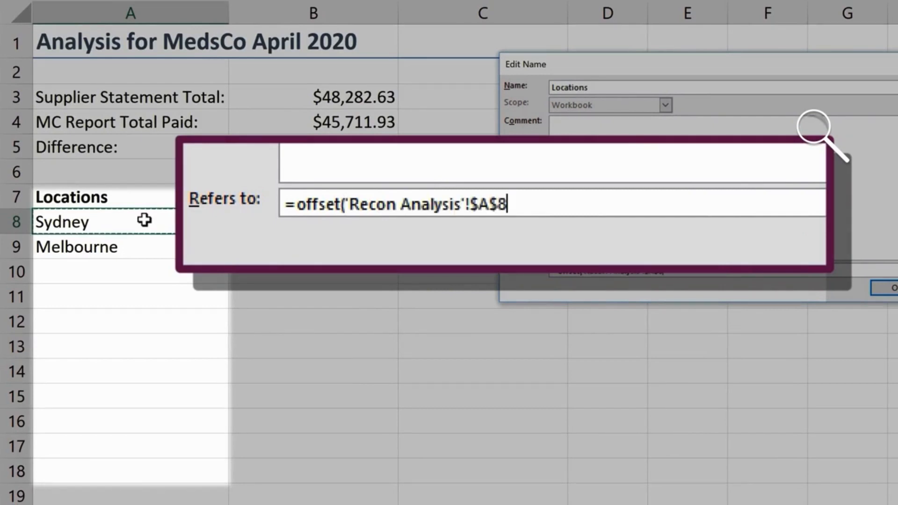
pyautogui.write(',')
pyautogui.write('0')
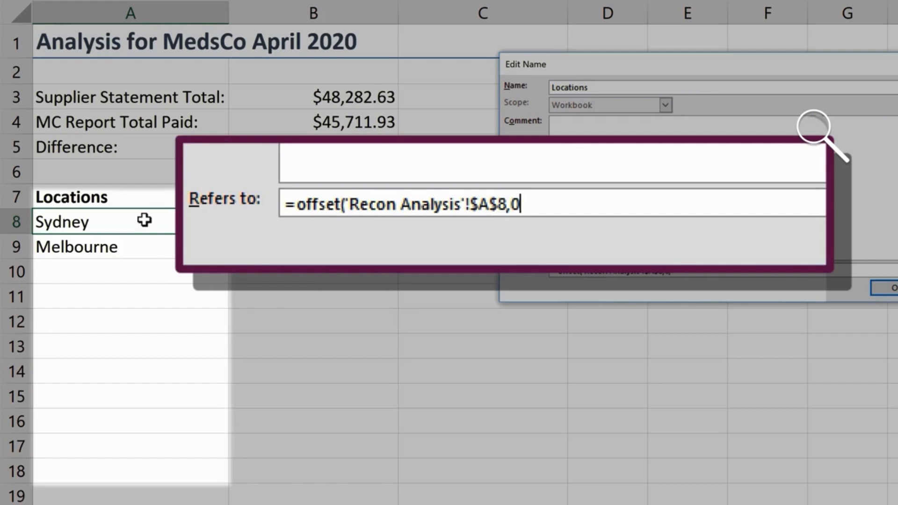
pyautogui.write(',0,')
# Complete the OFFSET formula with COUNTA of 'Recon Analysis'!$A$8:$A$18 as the height, save the Locations name, and close the Name Manager
pyautogui.write('count')
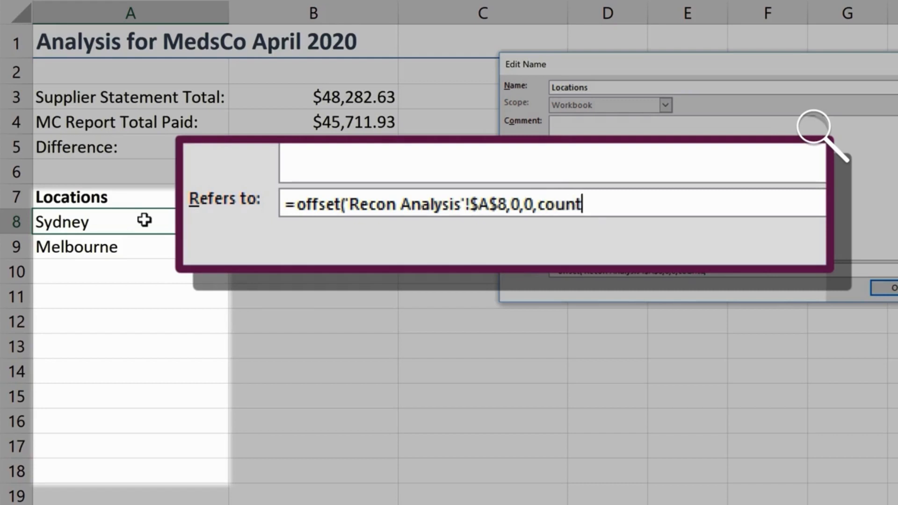
pyautogui.write('a(')
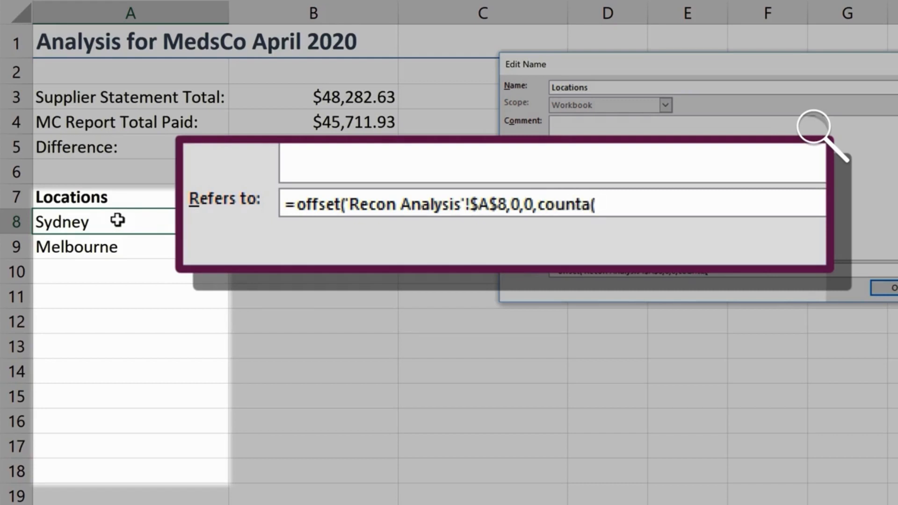
pyautogui.moveTo(117, 221); pyautogui.dragTo(103, 466)
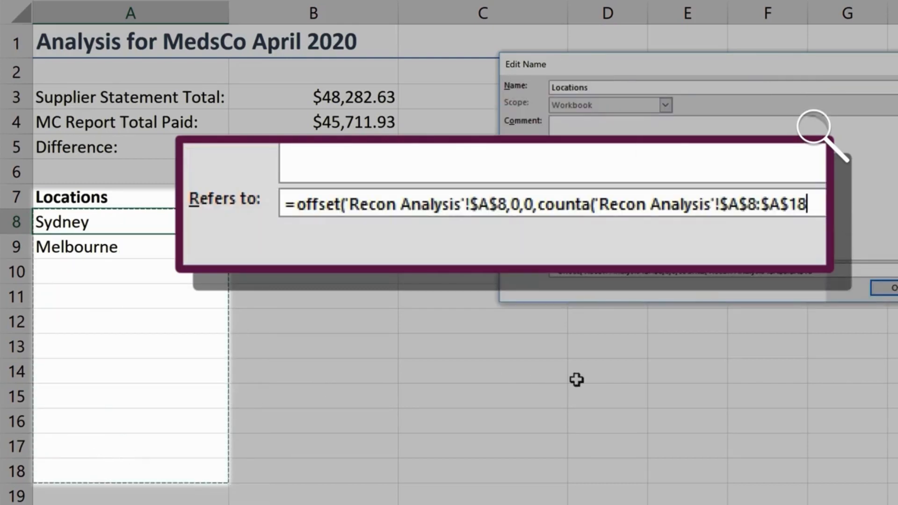
pyautogui.write(')')
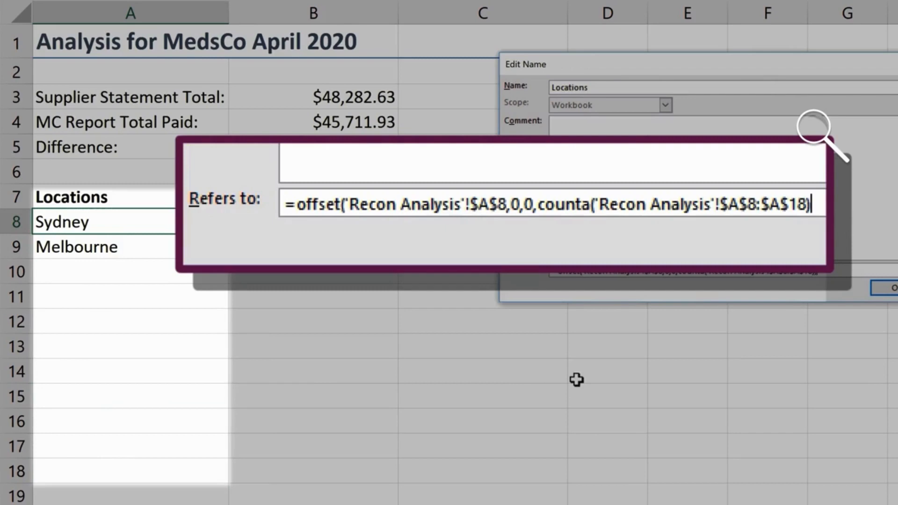
pyautogui.write(')')
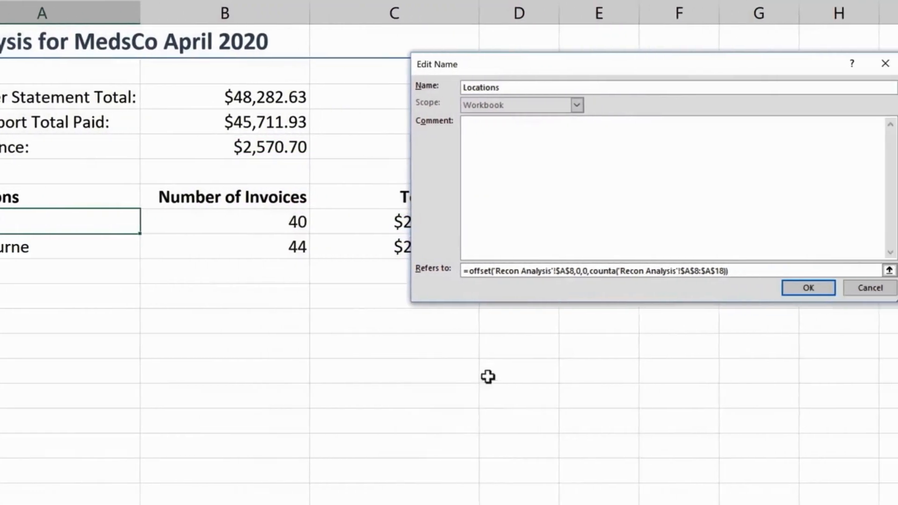
pyautogui.click(603, 288)
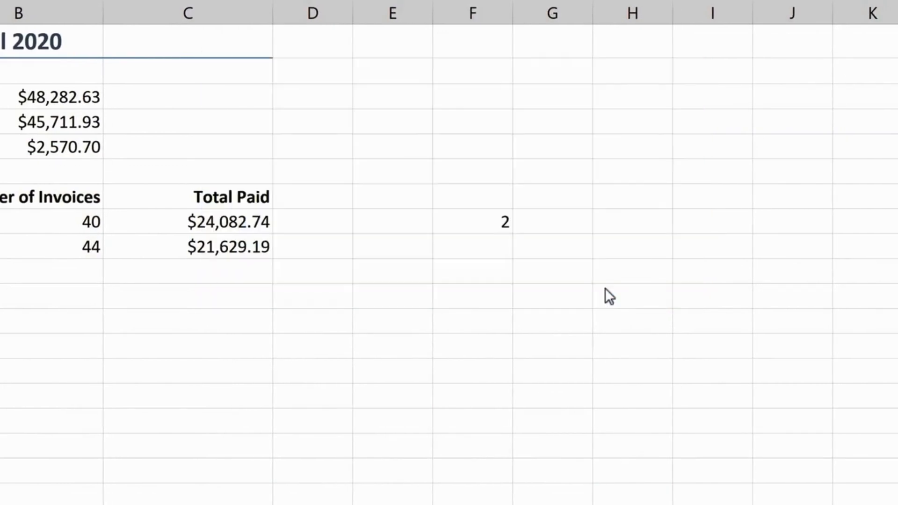
pyautogui.click(618, 320)
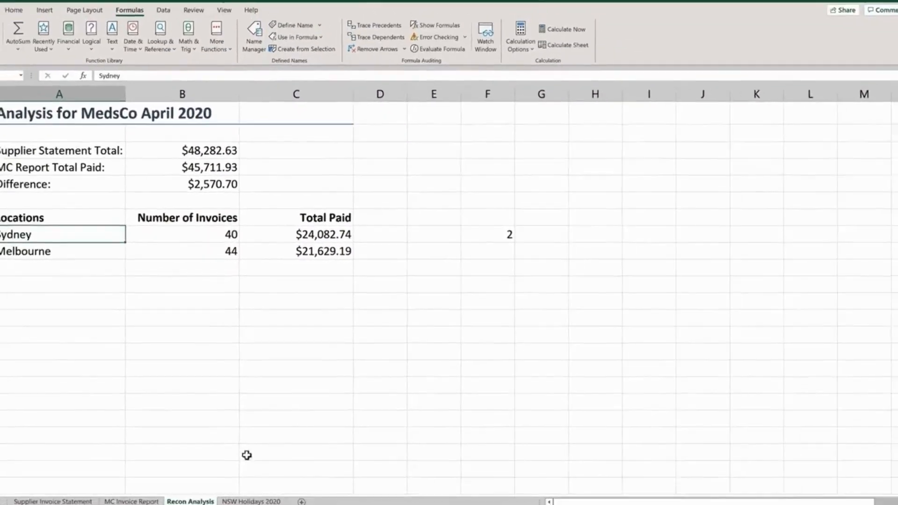
# Check the options offered by the Location dropdown in K2 on the MC Invoice Report sheet
pyautogui.click(159, 501)
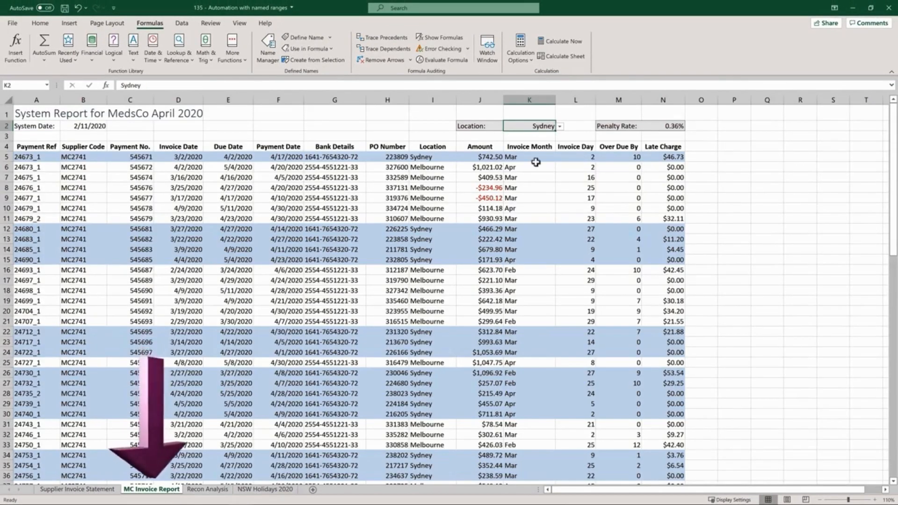
pyautogui.click(560, 126)
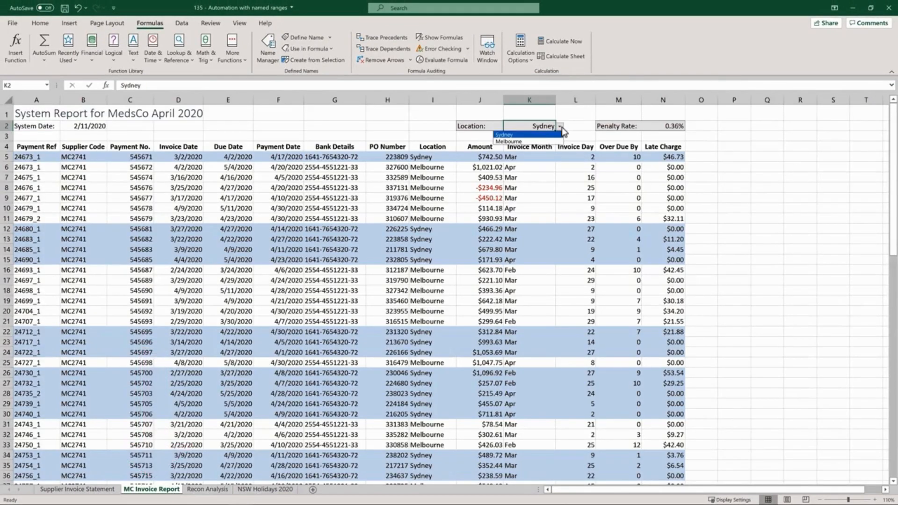
pyautogui.click(561, 128)
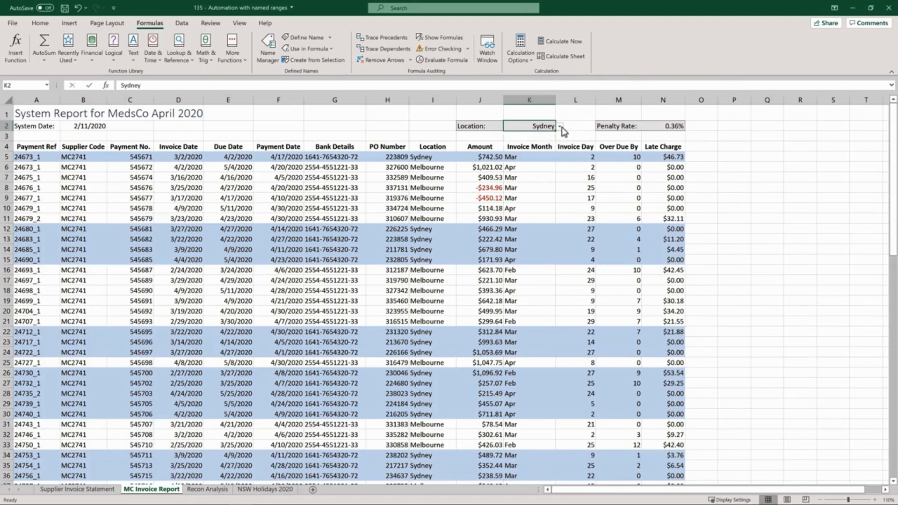
# Enter Perth in A10 on the Recon Analysis sheet and check the Location dropdown in K2 on the MC Invoice Report sheet
pyautogui.click(221, 490)
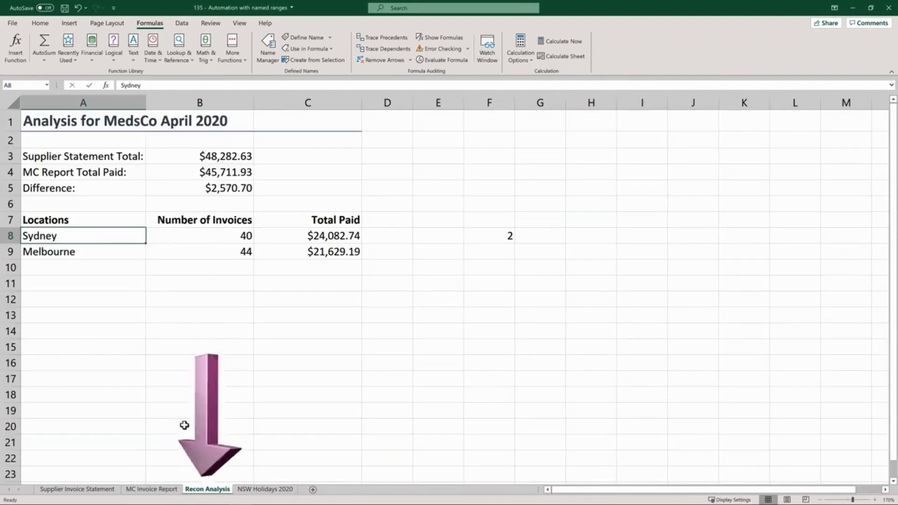
pyautogui.click(93, 266)
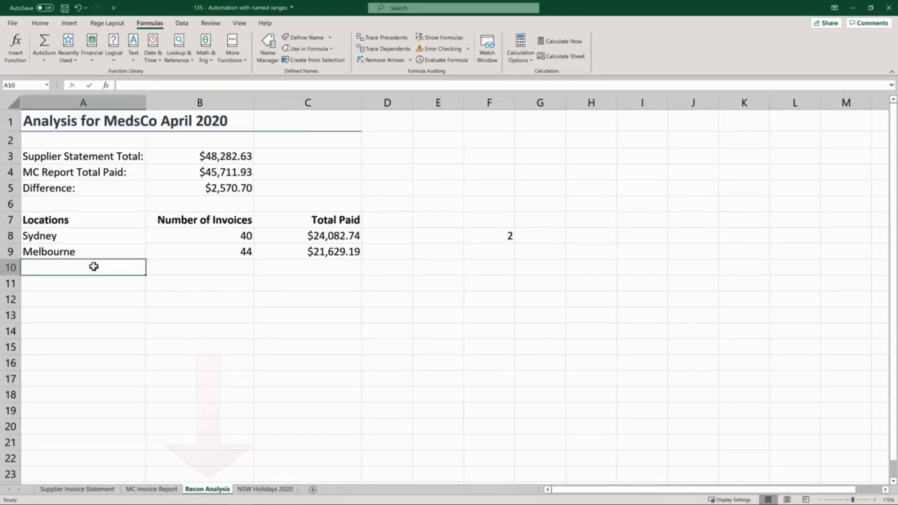
pyautogui.write('Pert')
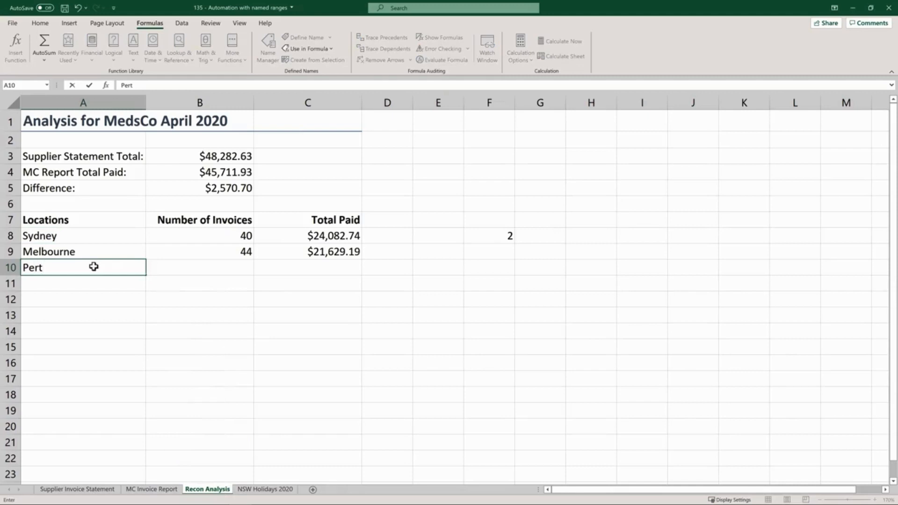
pyautogui.write('h')
pyautogui.press('Return')
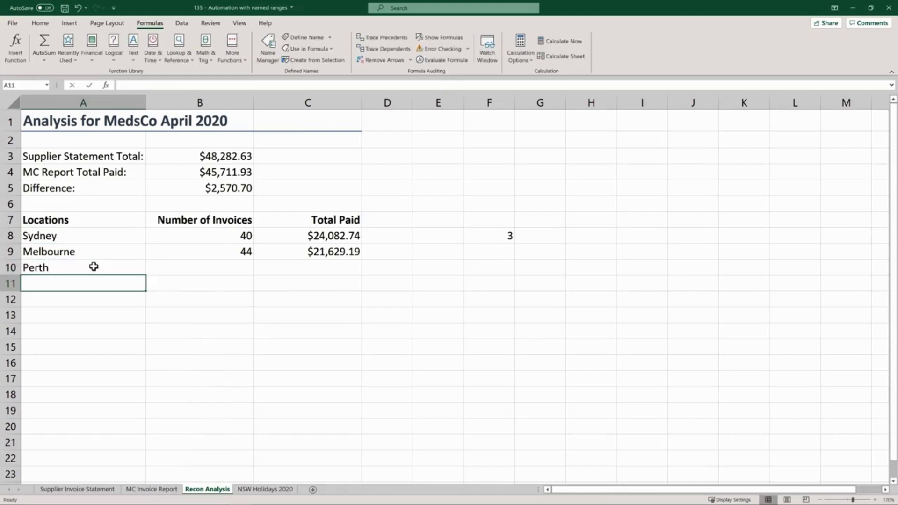
pyautogui.click(159, 489)
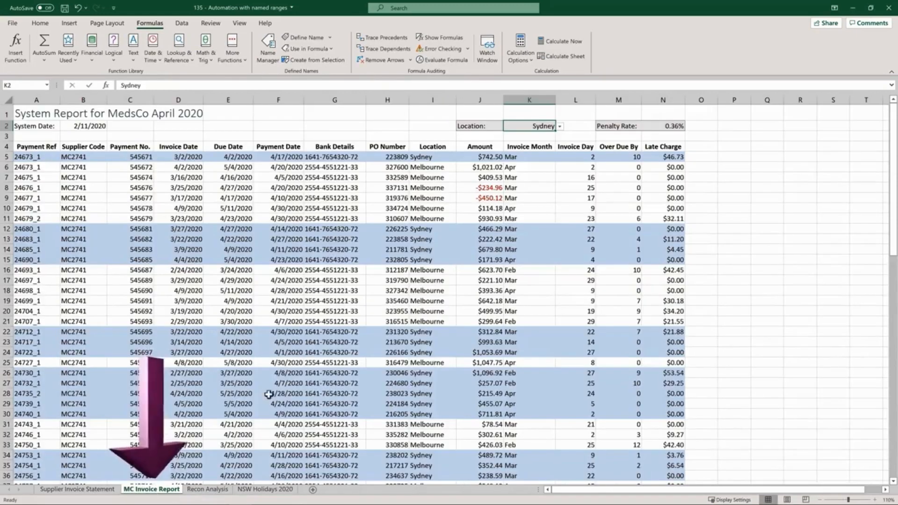
pyautogui.click(561, 127)
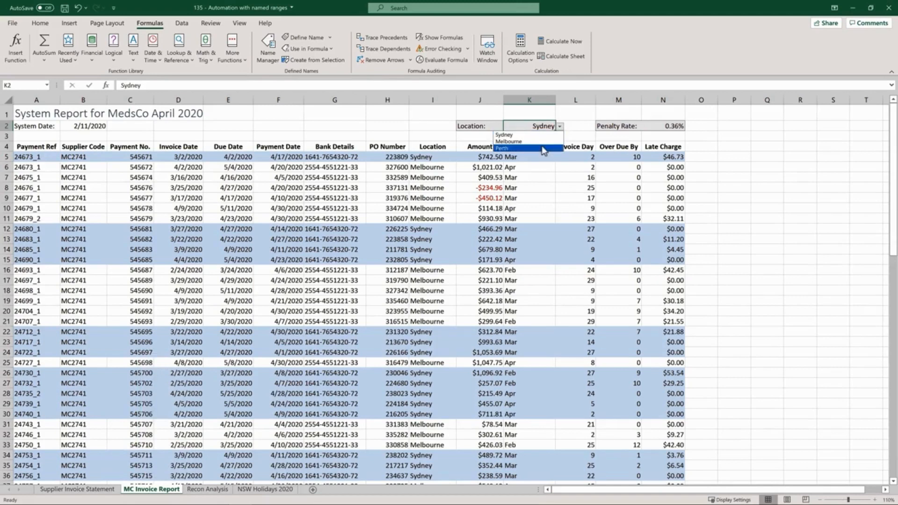